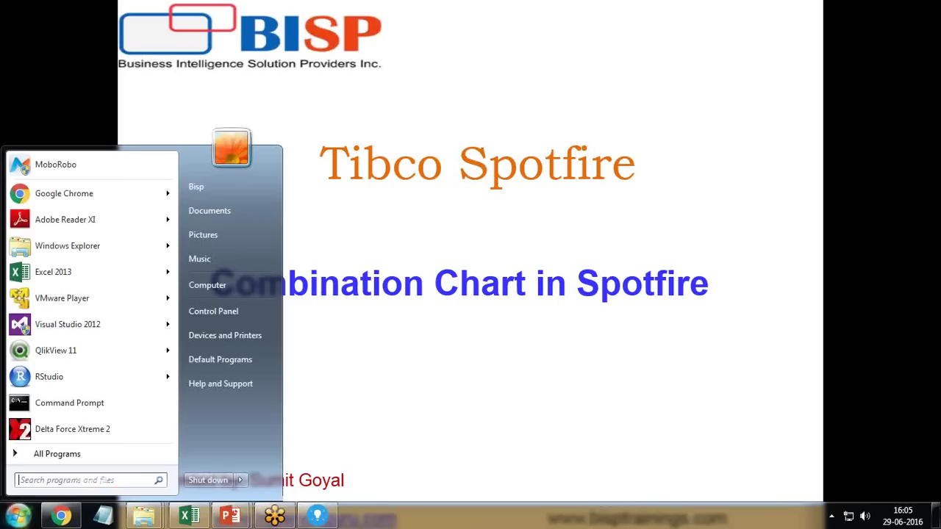
Bring the Company Sales analysis, with its Budget Sale and Actual Sale chart, to the front
{"action": "left_click", "coordinate": [316, 517]}
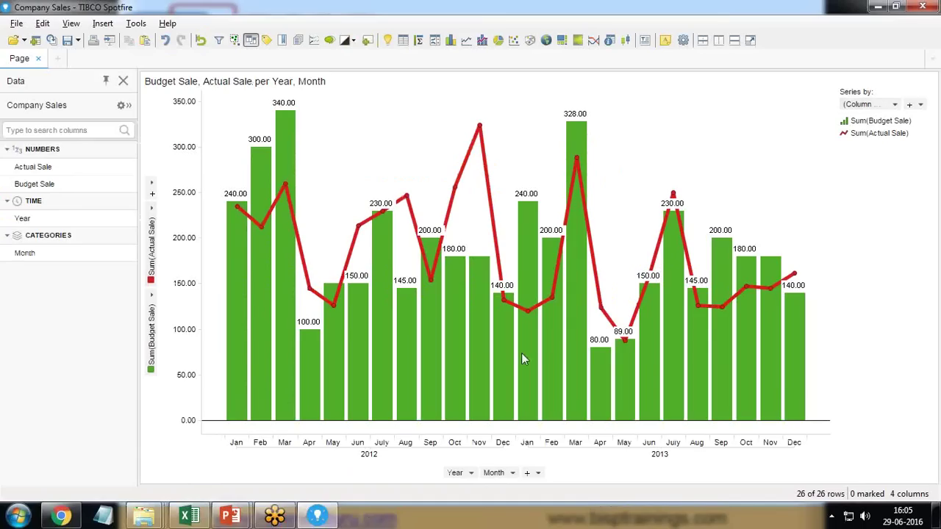
{"action": "mouse_move", "coordinate": [502, 356]}
{"action": "mouse_move", "coordinate": [385, 441]}
{"action": "left_mouse_down"}
{"action": "mouse_move", "coordinate": [368, 458]}
{"action": "mouse_move", "coordinate": [382, 449]}
{"action": "left_mouse_up"}
{"action": "mouse_move", "coordinate": [680, 448]}
{"action": "left_mouse_down"}
{"action": "mouse_move", "coordinate": [647, 447]}
{"action": "mouse_move", "coordinate": [668, 450]}
{"action": "left_mouse_up"}
{"action": "left_click_drag", "start_coordinate": [250, 456], "coordinate": [730, 454]}
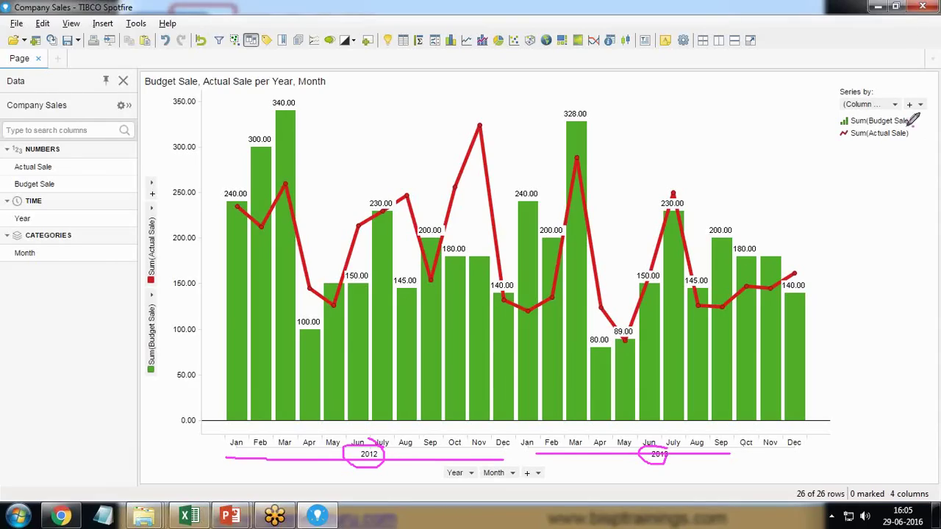
{"action": "left_click_drag", "start_coordinate": [912, 127], "coordinate": [842, 133]}
{"action": "left_click_drag", "start_coordinate": [915, 137], "coordinate": [853, 143]}
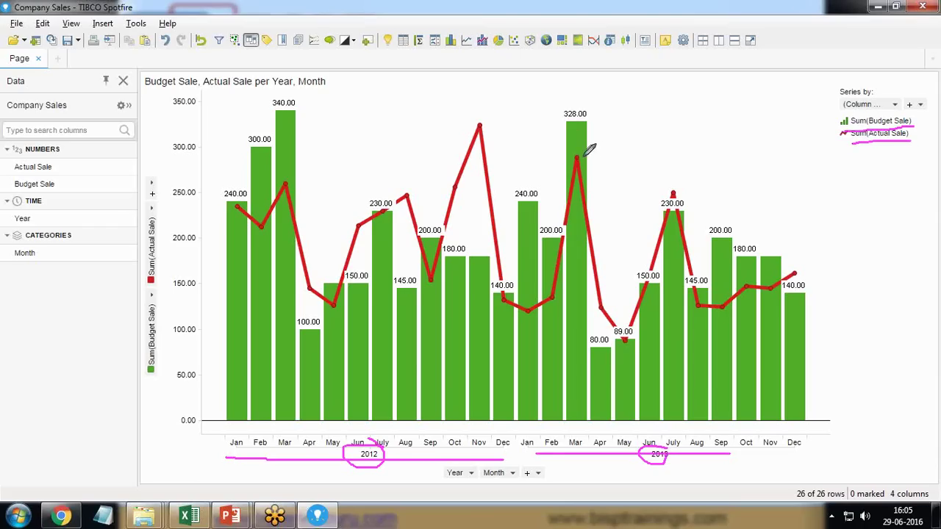
{"action": "left_click_drag", "start_coordinate": [570, 154], "coordinate": [571, 156]}
{"action": "left_click_drag", "start_coordinate": [477, 118], "coordinate": [482, 120]}
{"action": "key", "text": "Escape"}
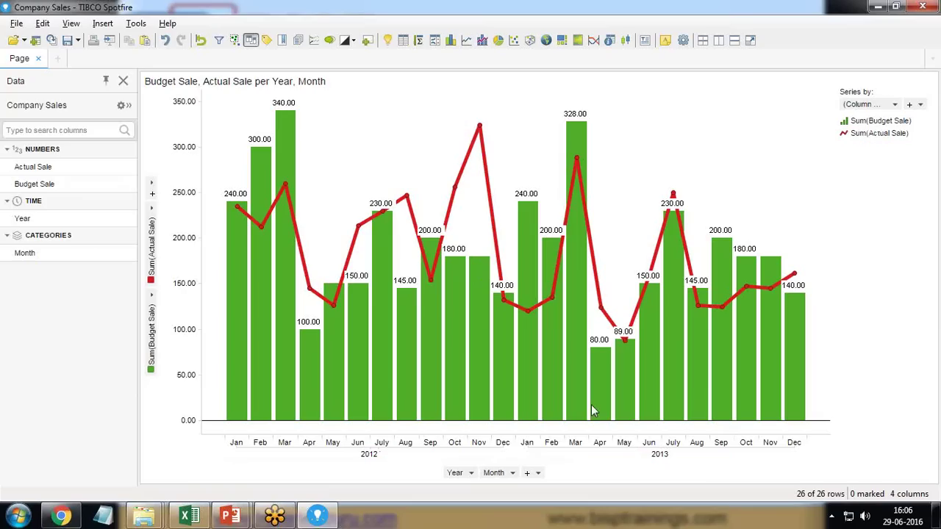
Add a new blank page to the Company Sales analysis from the Edit menu
{"action": "left_click", "coordinate": [42, 24]}
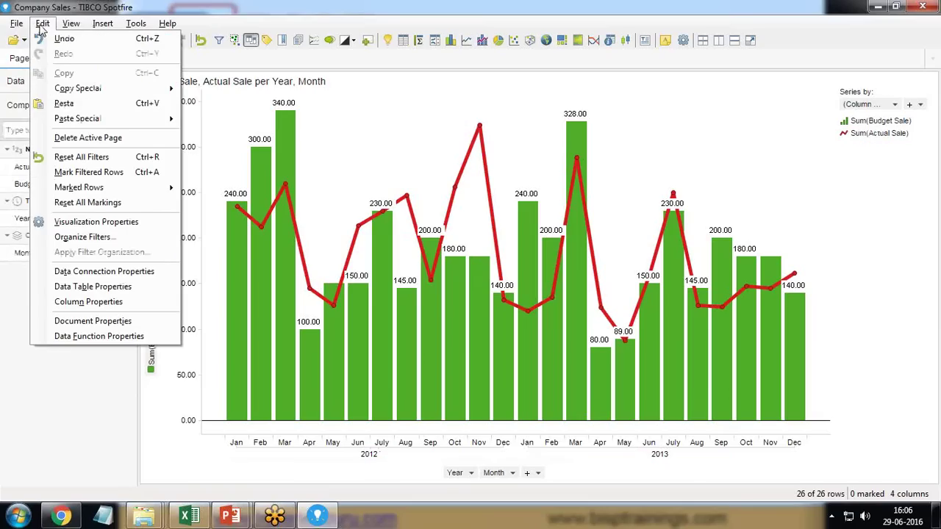
{"action": "left_click", "coordinate": [54, 59]}
{"action": "left_click", "coordinate": [53, 58]}
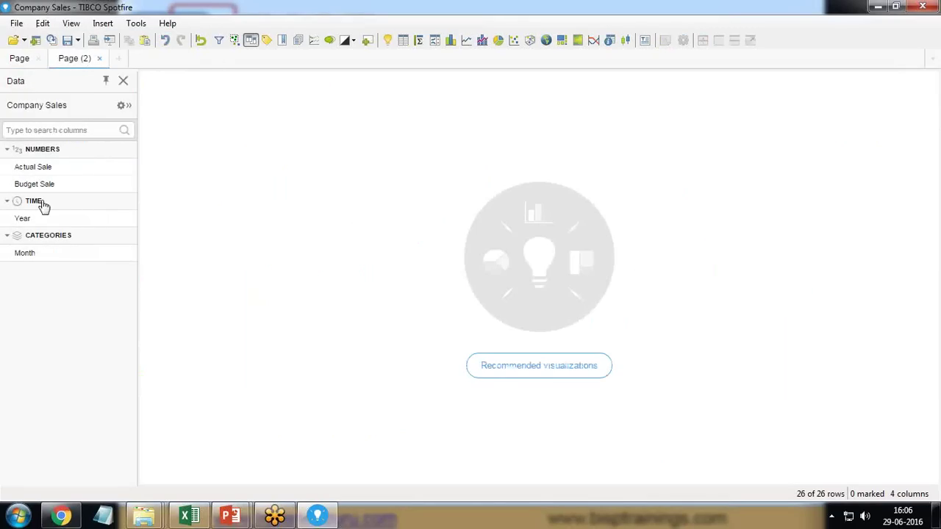
Insert a Company Sales table, test marking rows such as 2012 Mar, then remove the table
{"action": "left_click", "coordinate": [403, 41]}
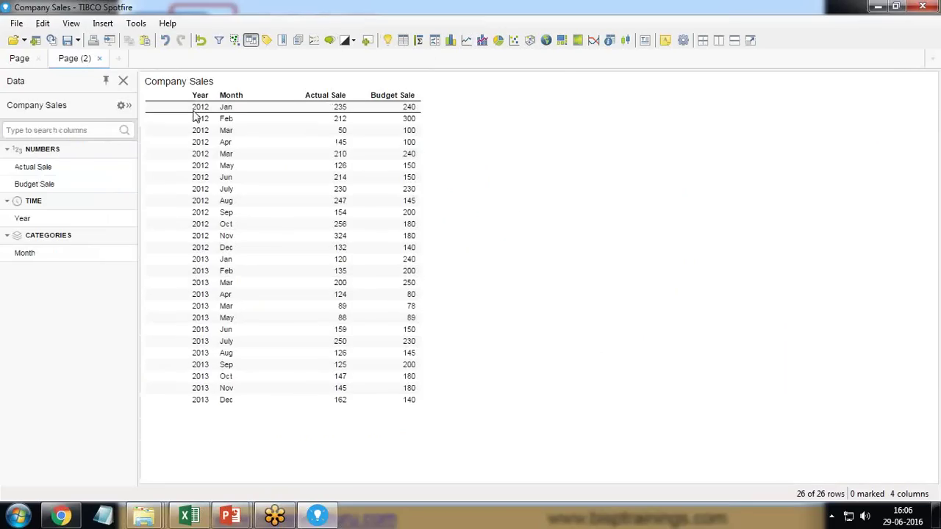
{"action": "left_click_drag", "start_coordinate": [195, 116], "coordinate": [187, 404]}
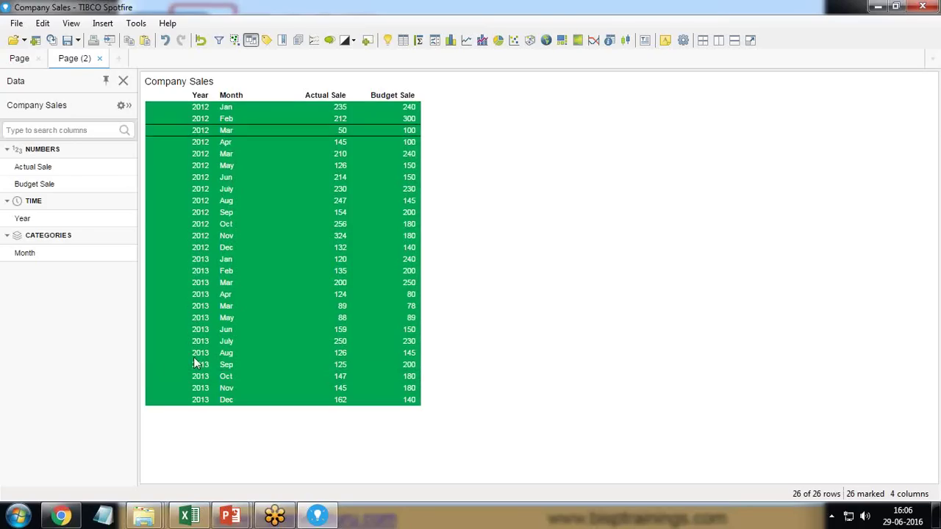
{"action": "left_click", "coordinate": [249, 132]}
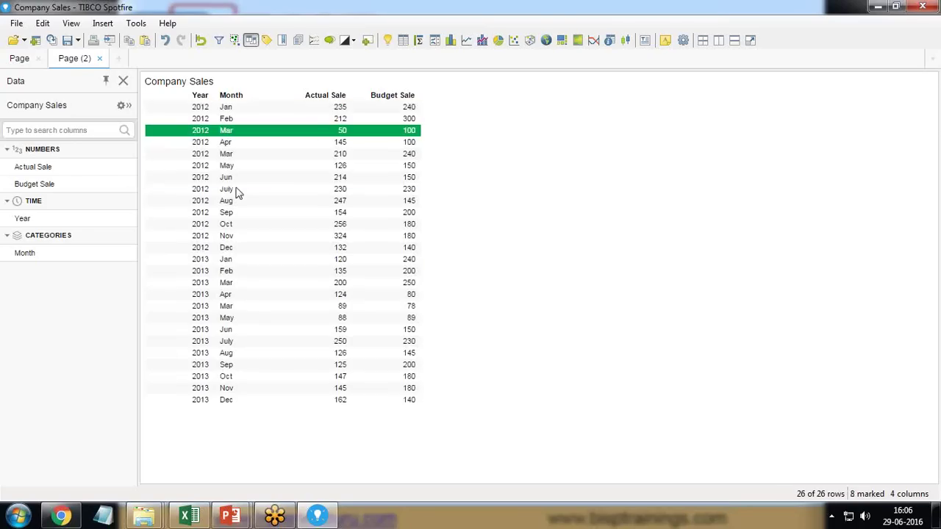
{"action": "left_click", "coordinate": [369, 103]}
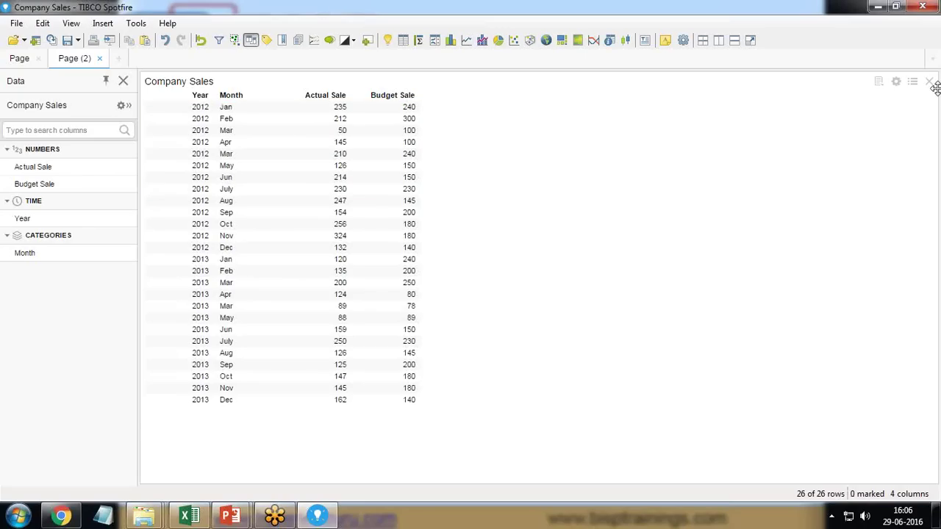
{"action": "left_click", "coordinate": [929, 83]}
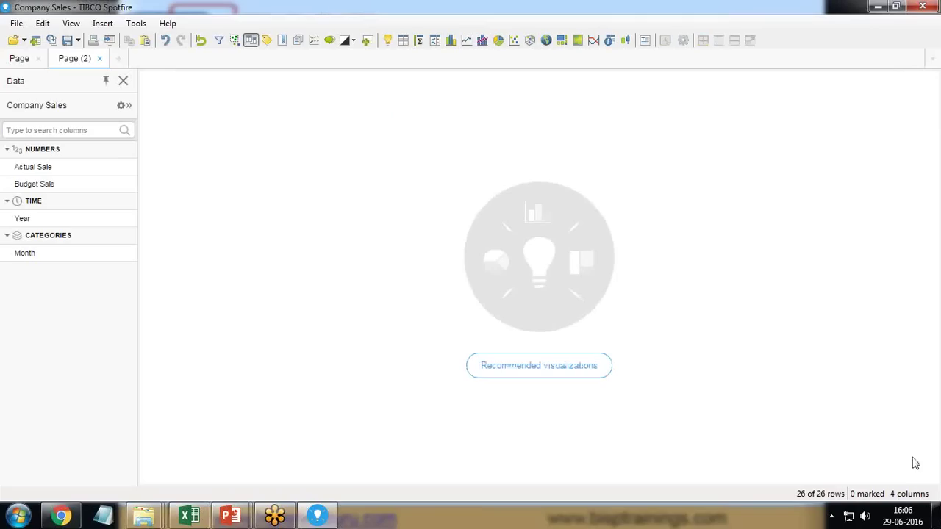
Insert a combination chart of Actual Sale with Year and then Month on the x-axis
{"action": "left_click", "coordinate": [482, 41]}
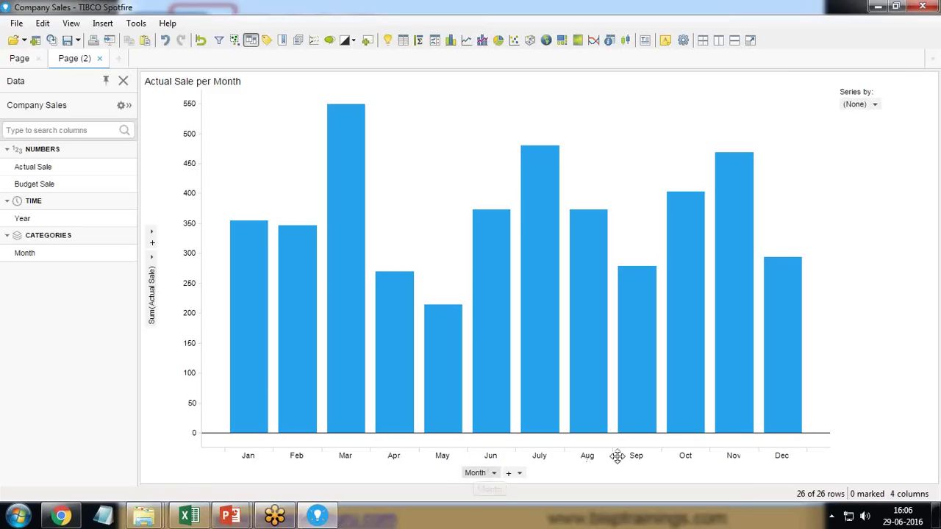
{"action": "mouse_move", "coordinate": [248, 252]}
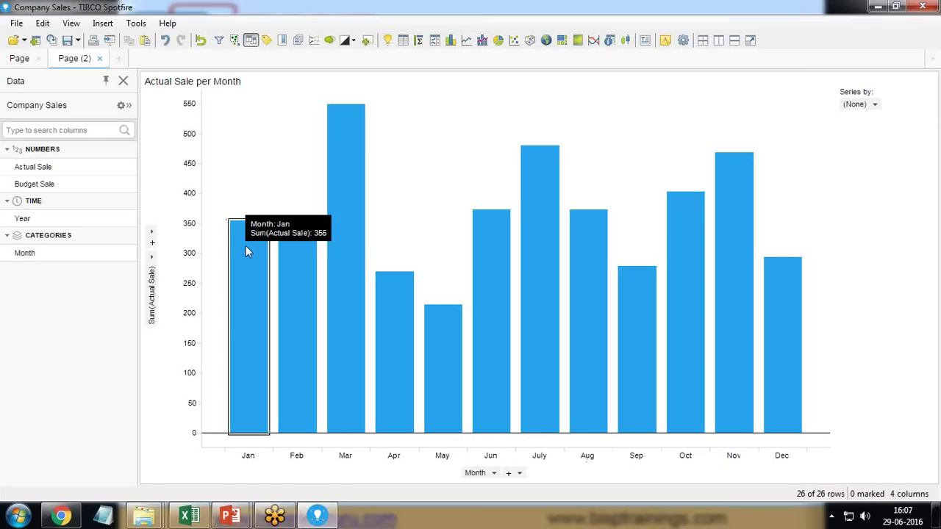
{"action": "left_click", "coordinate": [496, 475]}
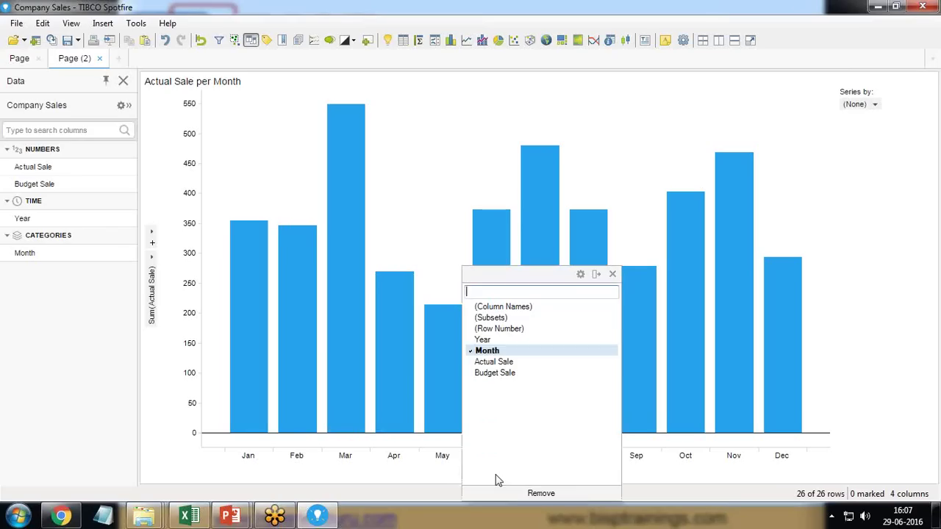
{"action": "left_click", "coordinate": [479, 339]}
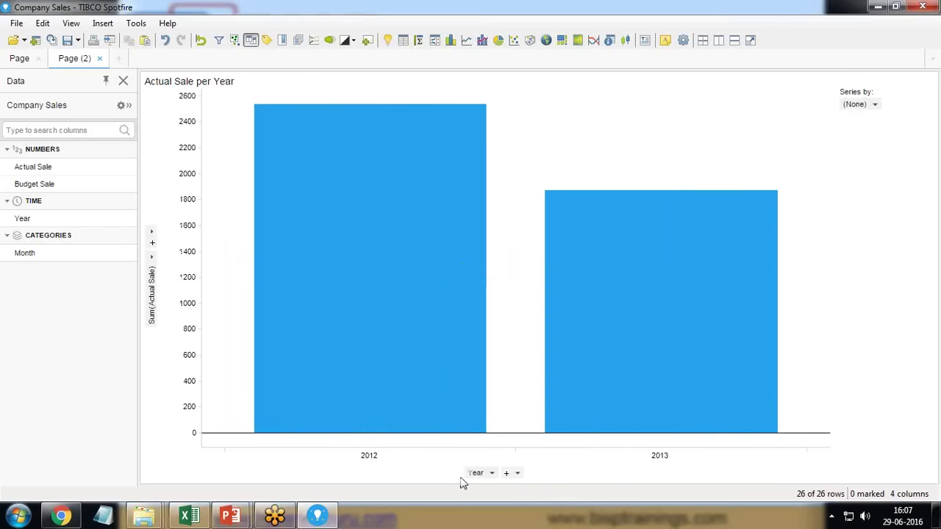
{"action": "left_click", "coordinate": [506, 474]}
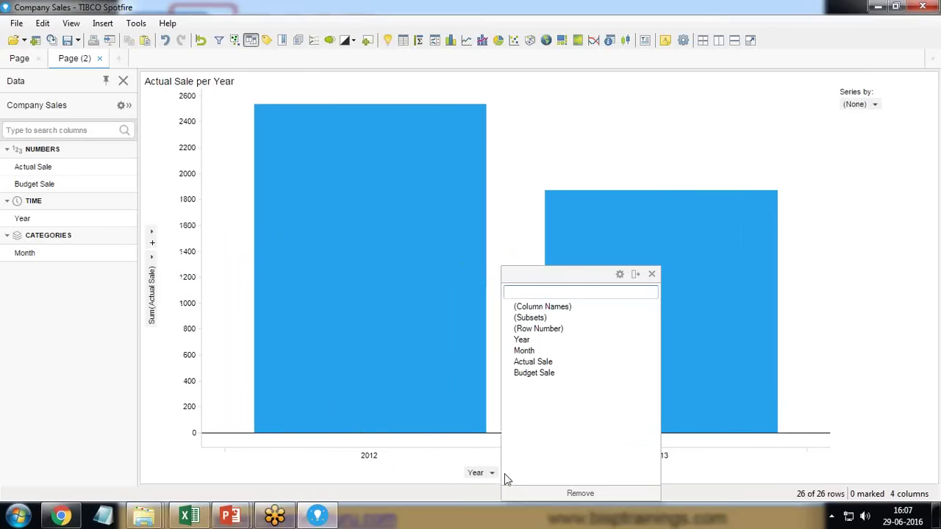
{"action": "left_click", "coordinate": [529, 352]}
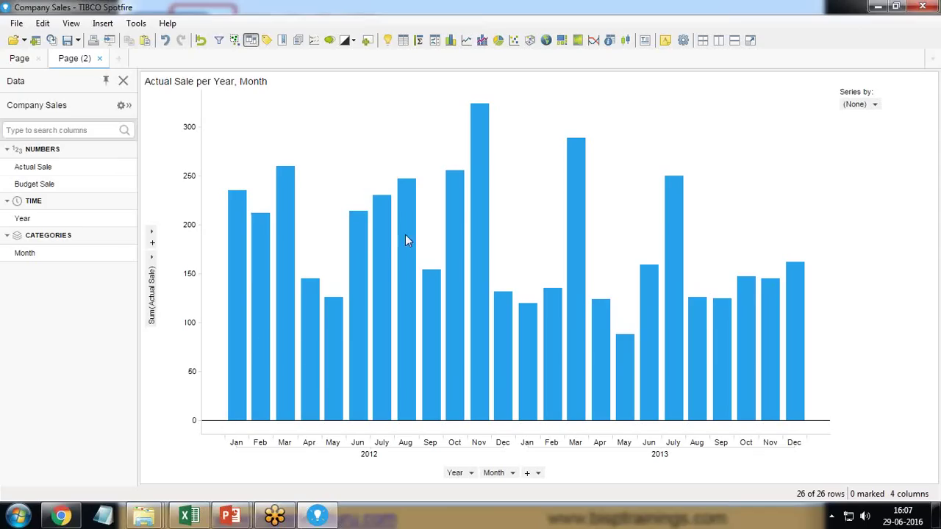
Add Budget Sale to the y-axis so it appears beside Actual Sale
{"action": "left_click", "coordinate": [154, 242]}
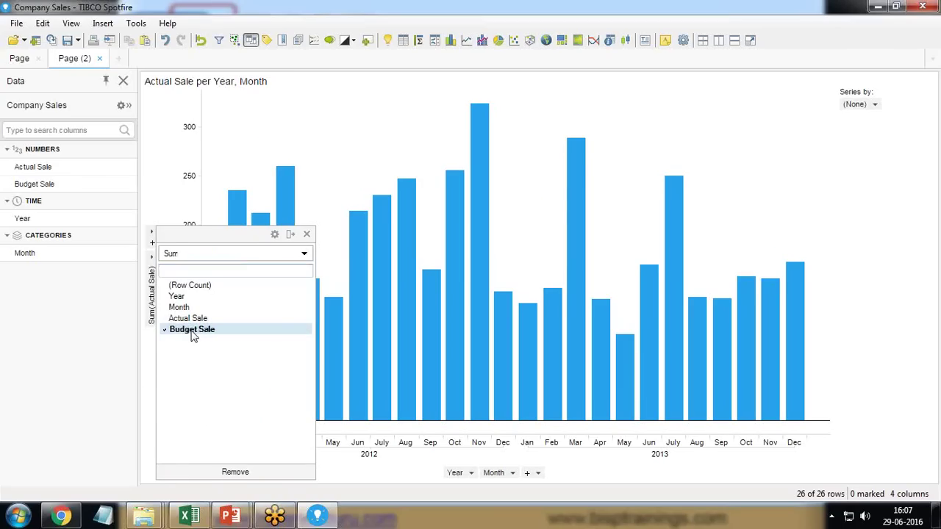
{"action": "left_click", "coordinate": [307, 235]}
{"action": "mouse_move", "coordinate": [461, 353]}
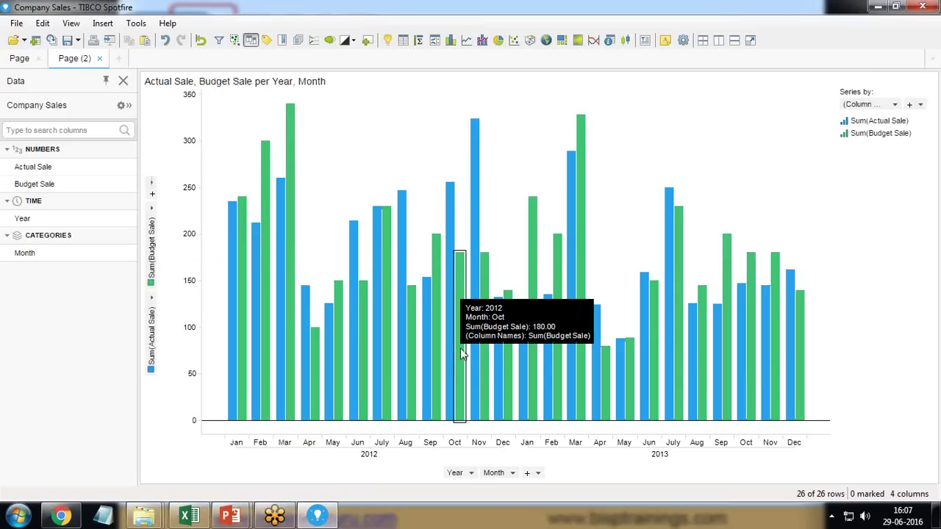
Open the chart's context menu and dismiss it without changing anything
{"action": "right_click", "coordinate": [430, 326]}
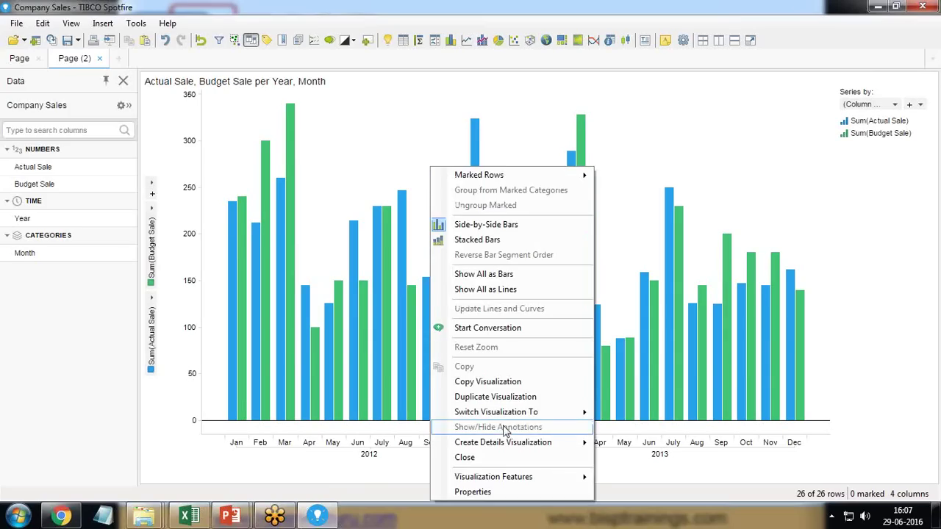
{"action": "mouse_move", "coordinate": [523, 414]}
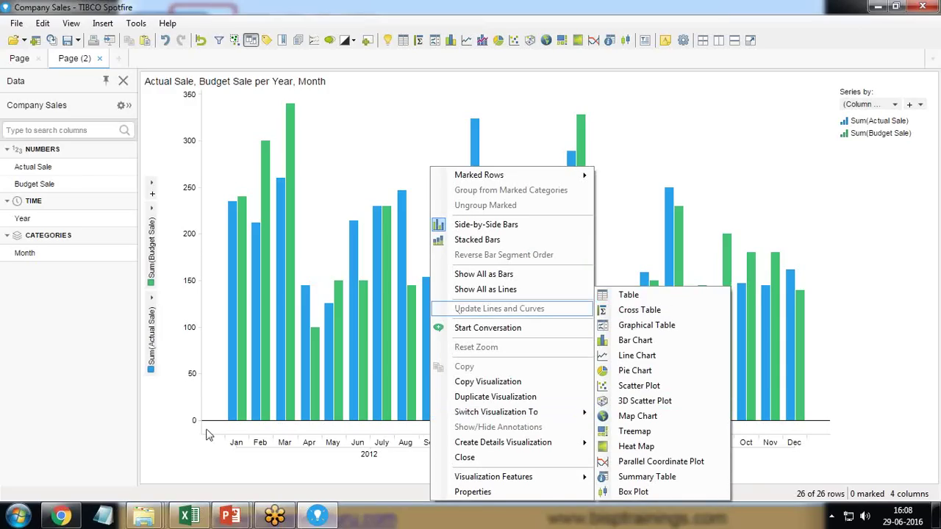
{"action": "left_click", "coordinate": [168, 453]}
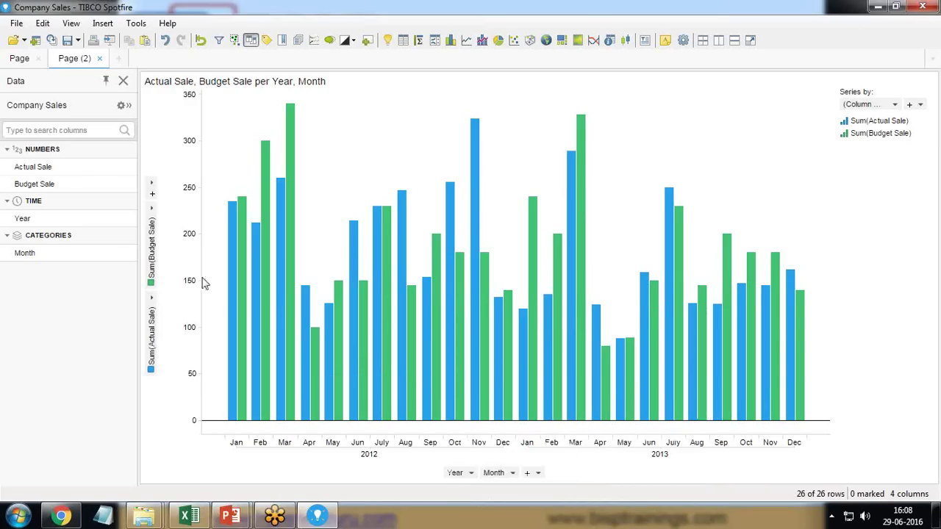
Open the chart's Properties dialog and move to its Formatting page via Appearance
{"action": "right_click", "coordinate": [289, 288]}
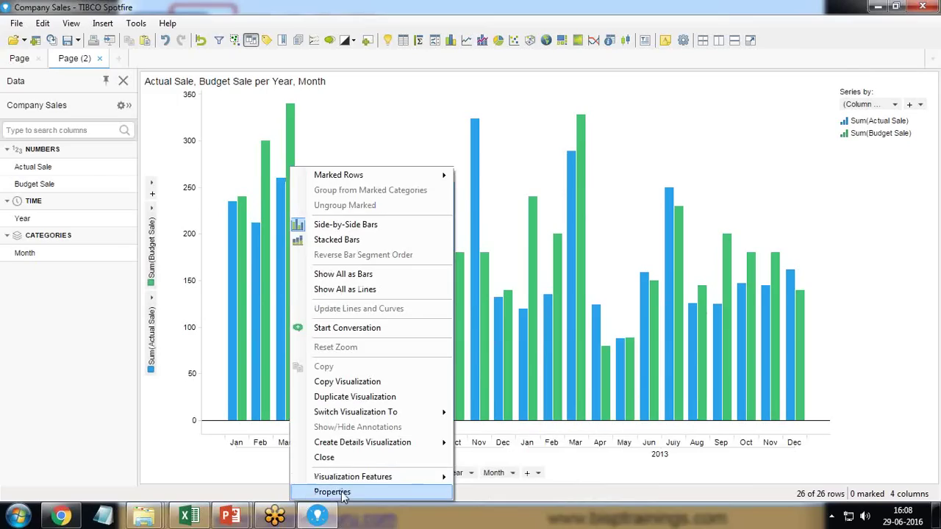
{"action": "left_click", "coordinate": [341, 493]}
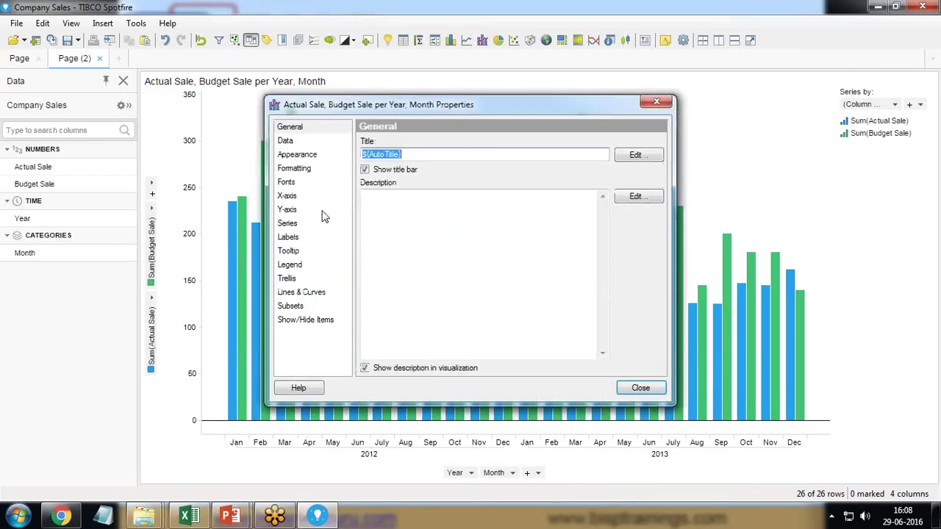
{"action": "left_click_drag", "start_coordinate": [338, 109], "coordinate": [421, 95]}
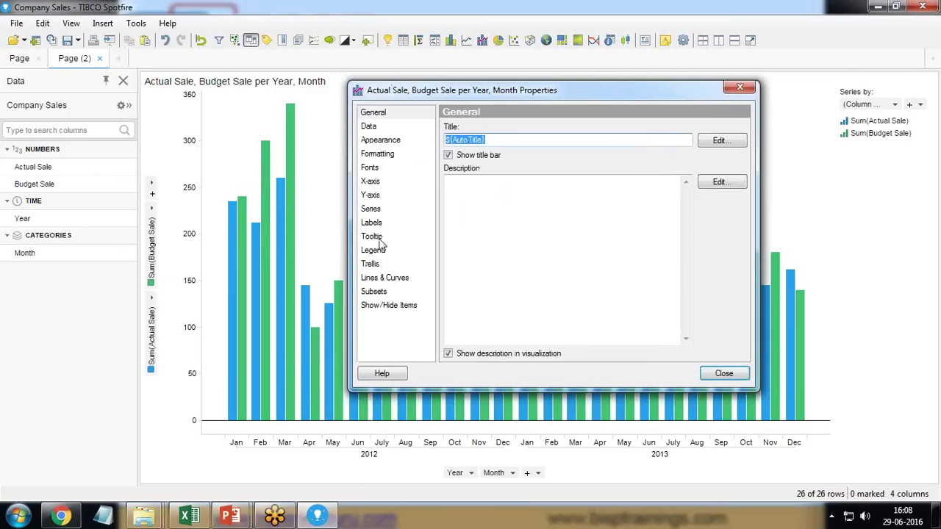
{"action": "left_click", "coordinate": [380, 144]}
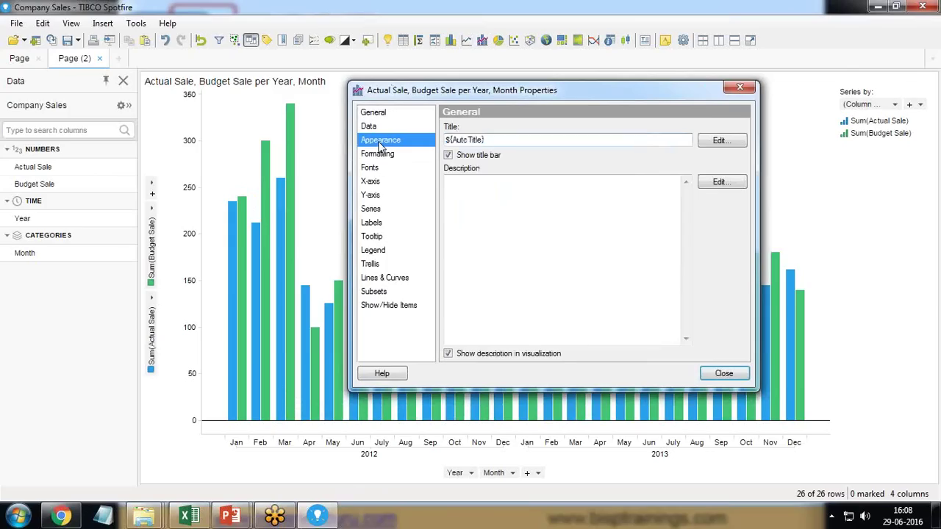
{"action": "scroll", "coordinate": [655, 273], "scroll_direction": "down", "scroll_amount": 3}
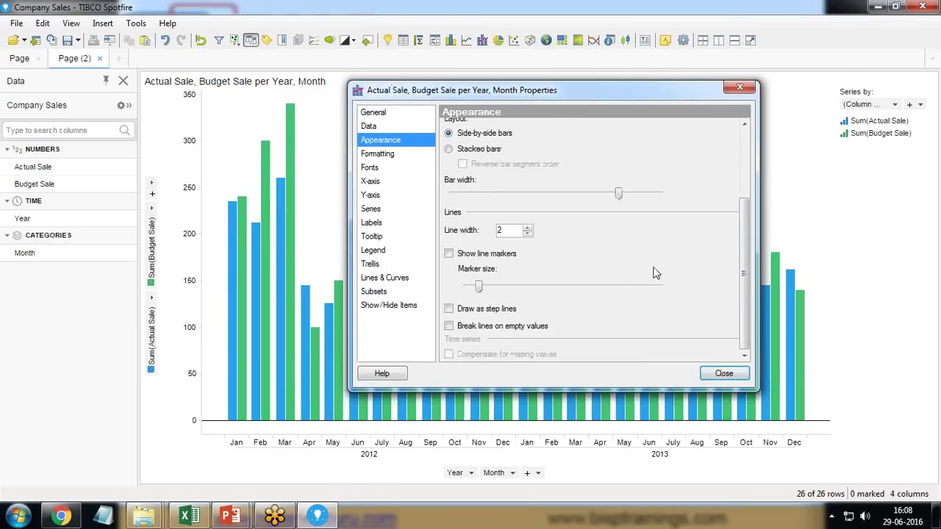
{"action": "scroll", "coordinate": [655, 273], "scroll_direction": "up", "scroll_amount": 3}
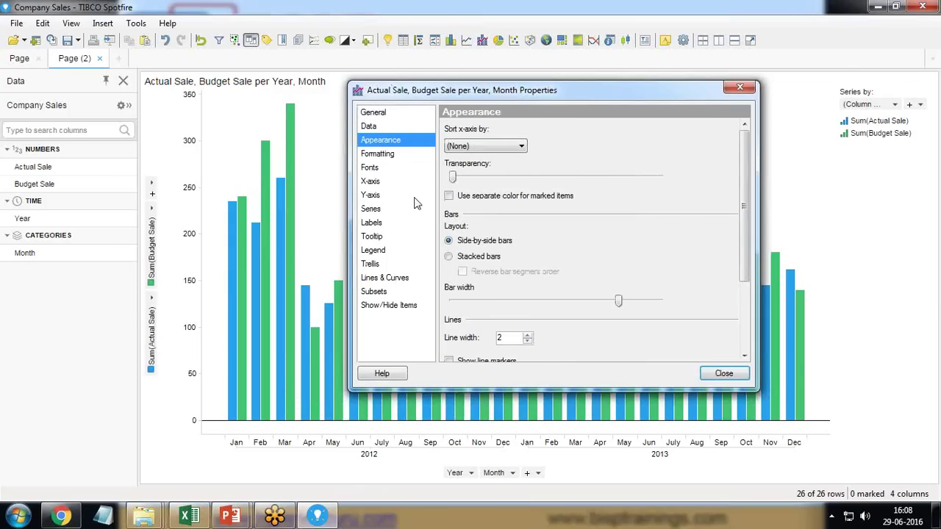
{"action": "left_click", "coordinate": [377, 156]}
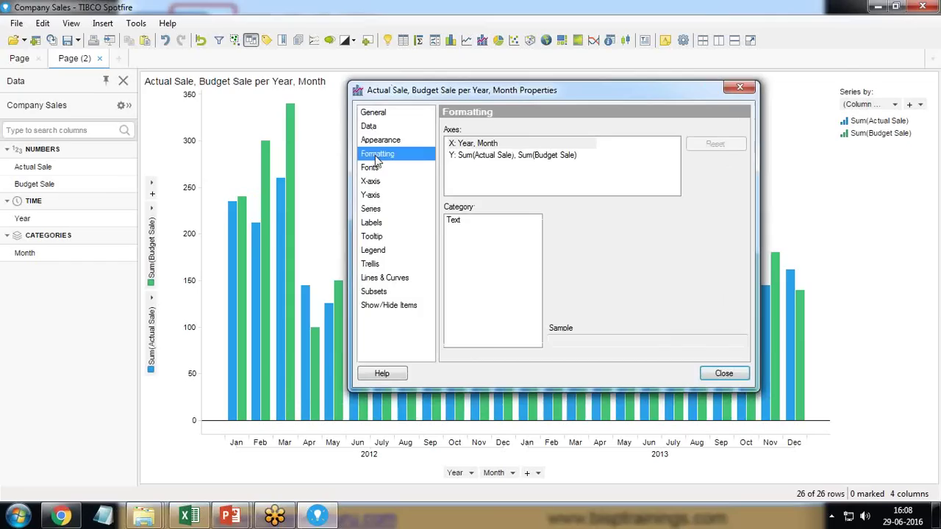
Go to the Series page of chart Properties and select the Sum(Budget Sale) series
{"action": "left_click", "coordinate": [379, 278]}
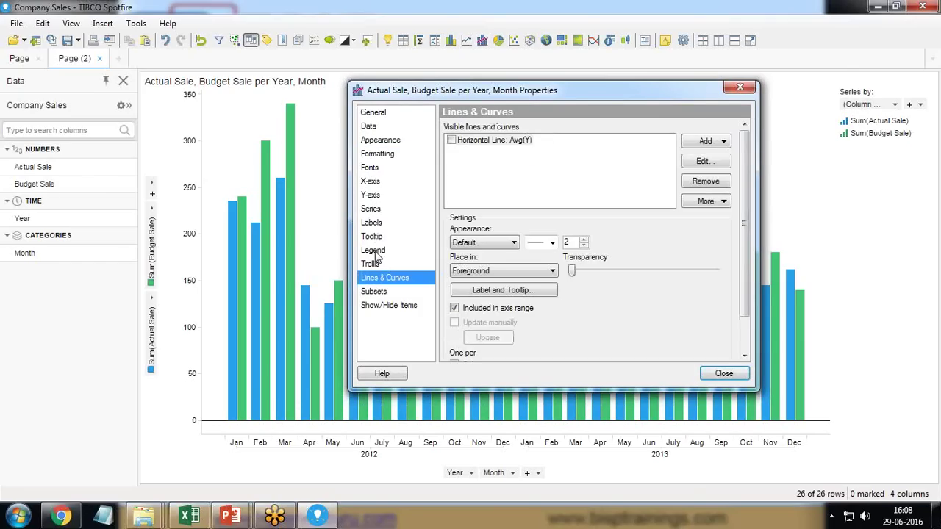
{"action": "left_click", "coordinate": [371, 210]}
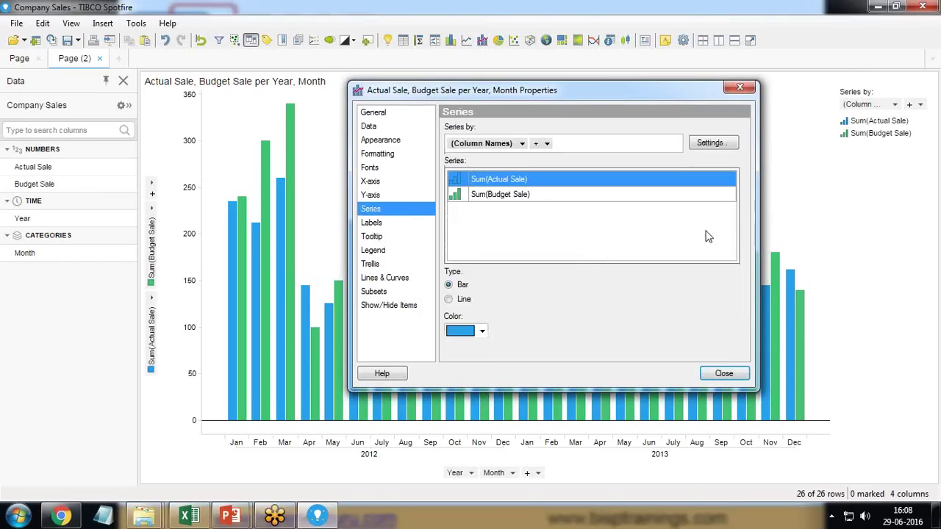
{"action": "left_click_drag", "start_coordinate": [462, 95], "coordinate": [441, 99]}
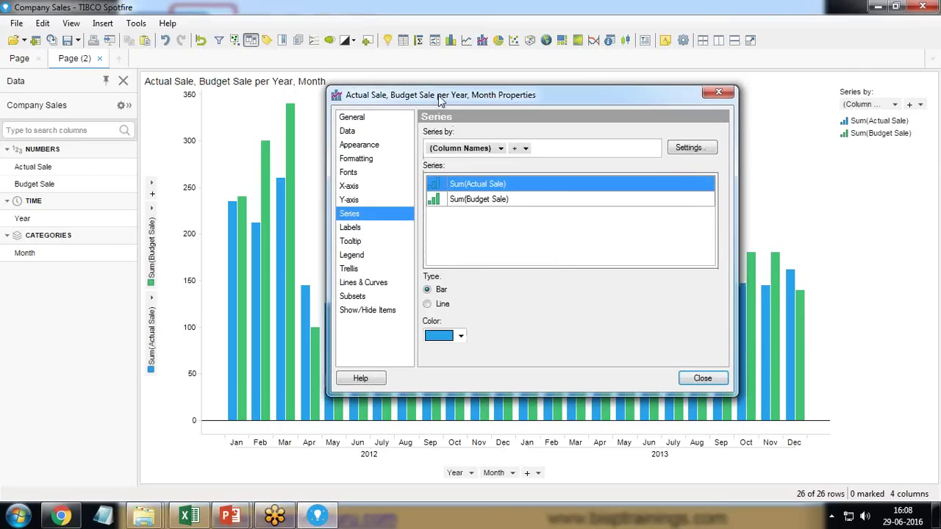
{"action": "left_click", "coordinate": [473, 199]}
{"action": "left_click", "coordinate": [473, 185]}
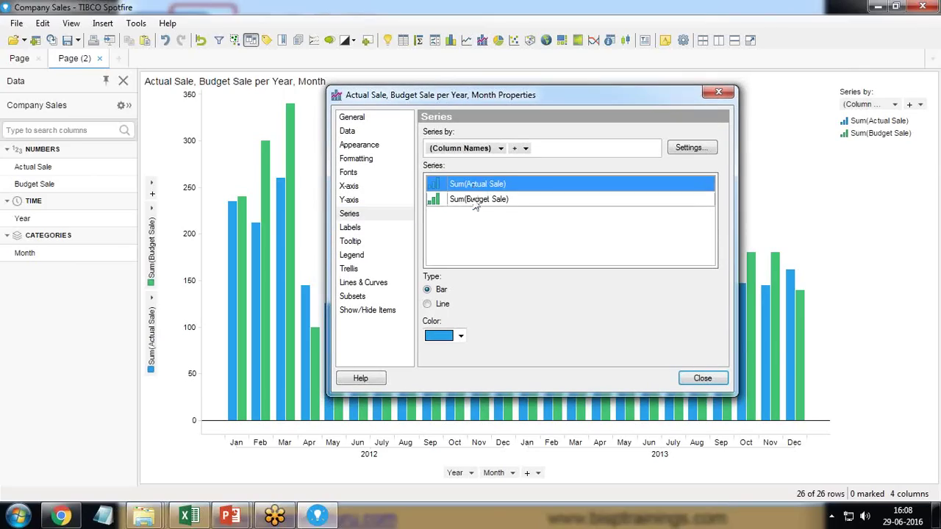
{"action": "left_click", "coordinate": [473, 200]}
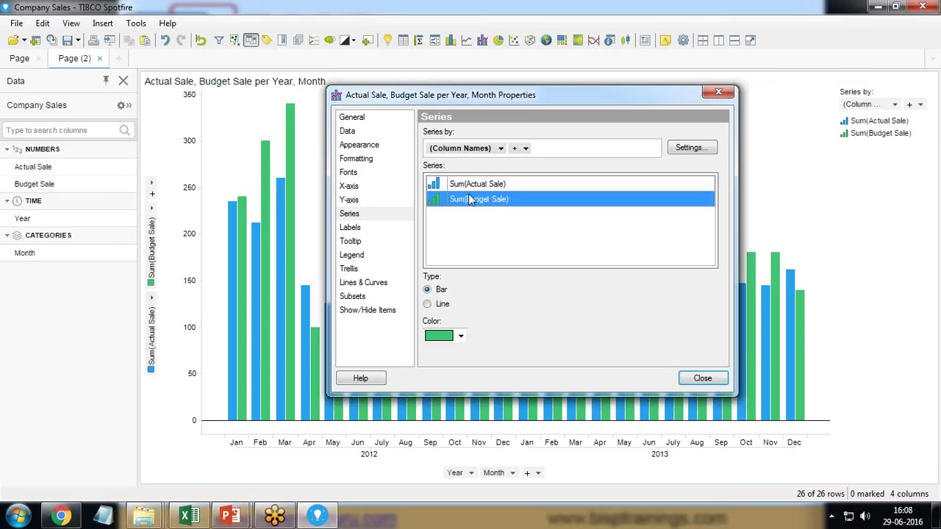
{"action": "left_click", "coordinate": [471, 187]}
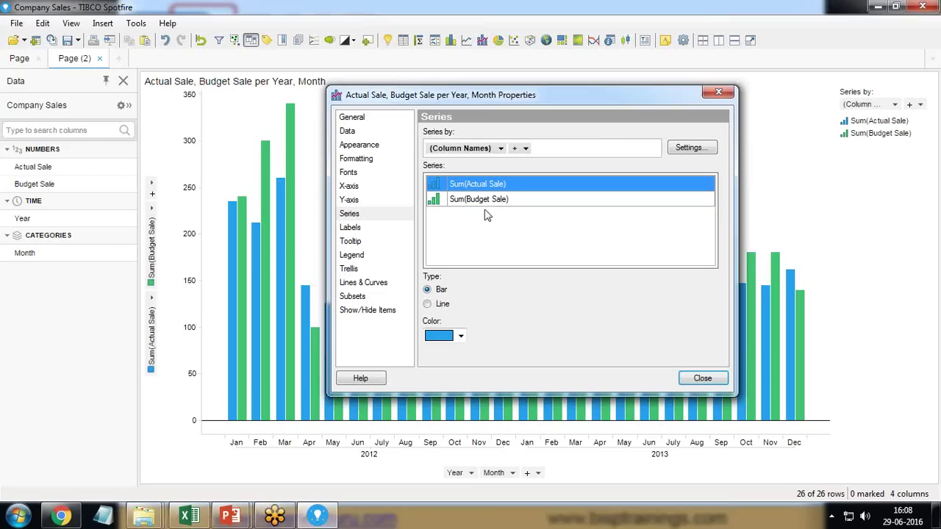
{"action": "left_click", "coordinate": [479, 203]}
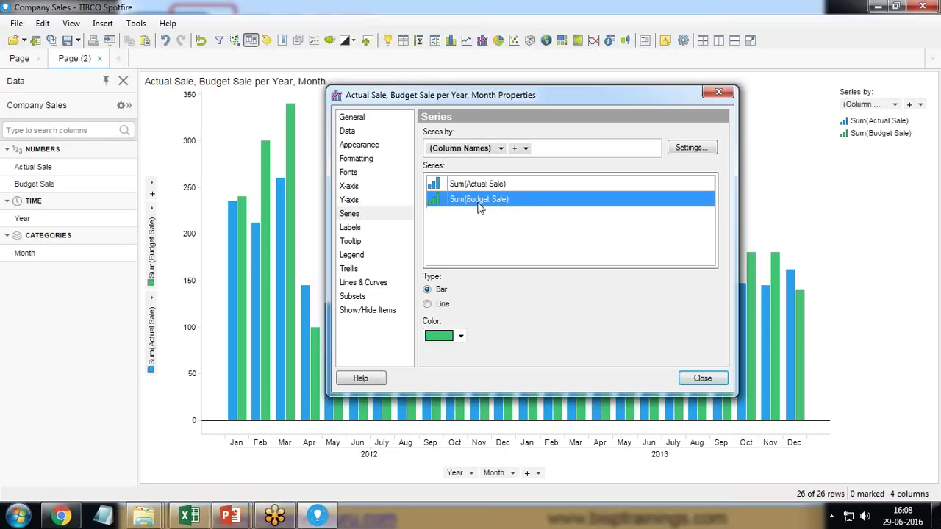
Draw Sum(Budget Sale) as a red line
{"action": "left_click", "coordinate": [428, 304]}
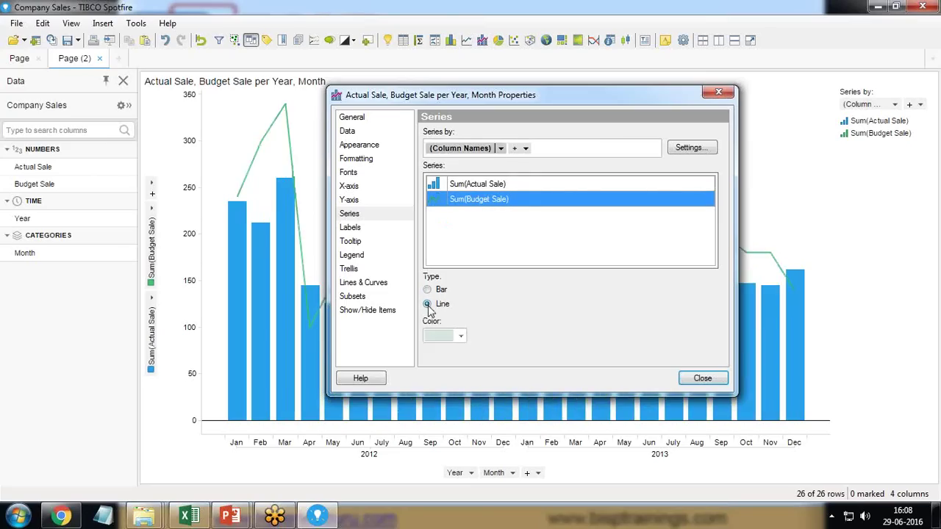
{"action": "left_click", "coordinate": [461, 336]}
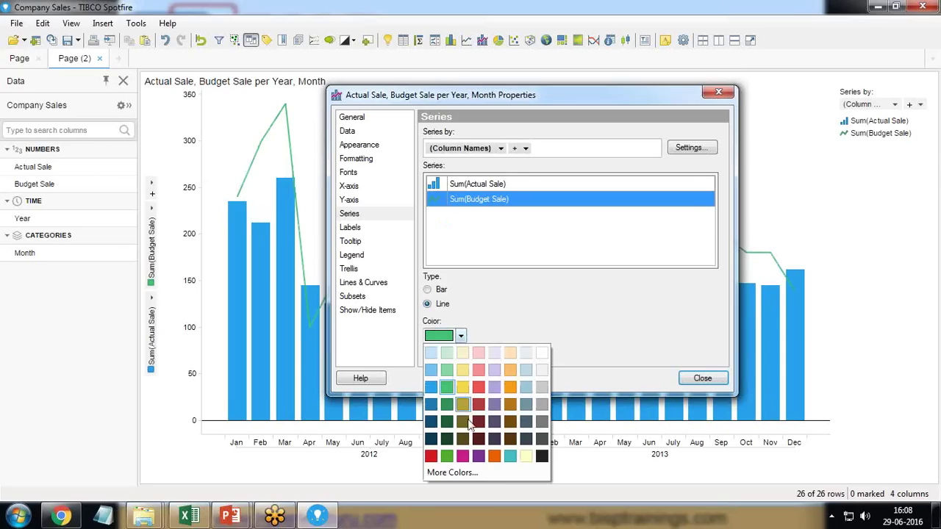
{"action": "left_click", "coordinate": [431, 457]}
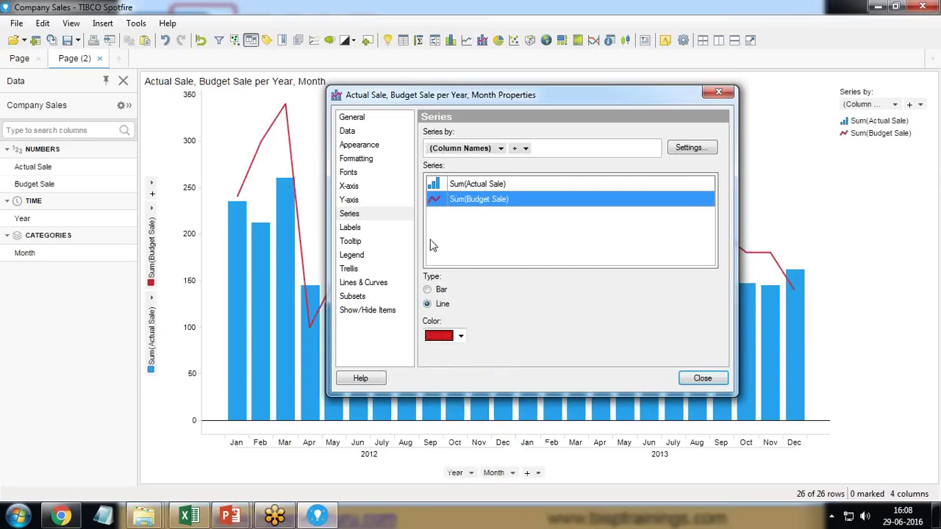
Colour the Sum(Actual Sale) bars green, after trying yellow and teal
{"action": "left_click", "coordinate": [471, 185]}
{"action": "left_click", "coordinate": [461, 336]}
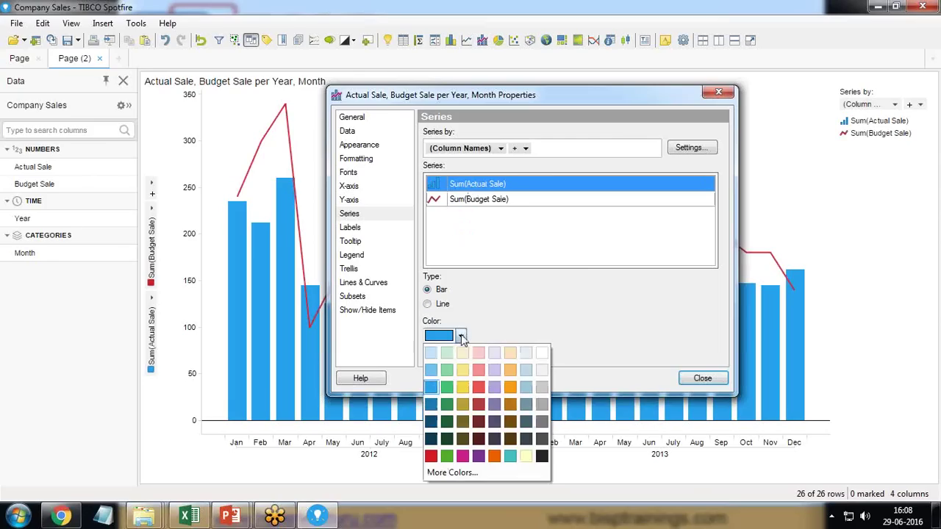
{"action": "left_click", "coordinate": [461, 386]}
{"action": "left_click", "coordinate": [461, 336]}
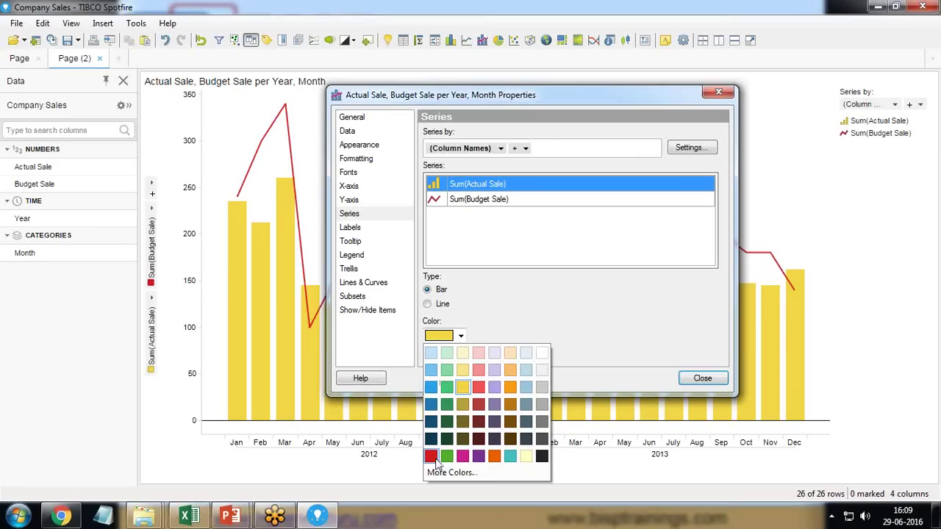
{"action": "left_click", "coordinate": [509, 457]}
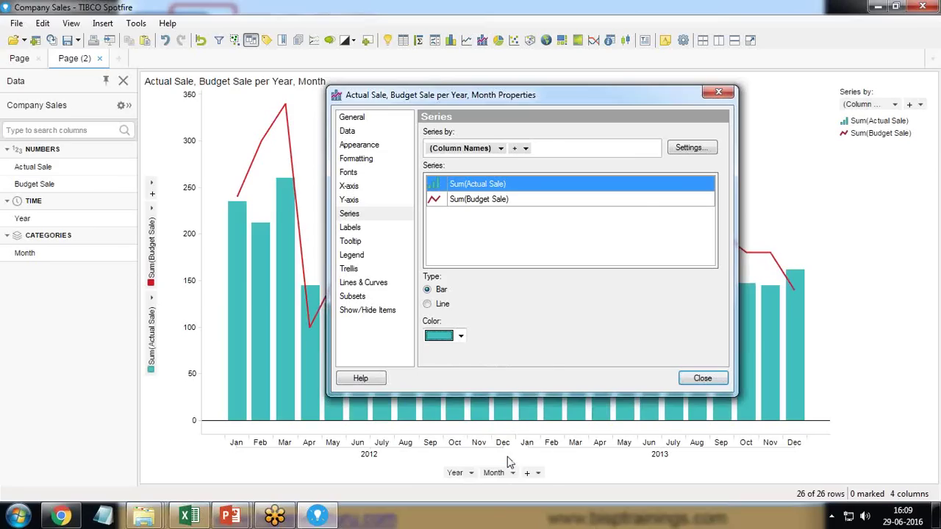
{"action": "left_click", "coordinate": [461, 336]}
{"action": "left_click", "coordinate": [451, 458]}
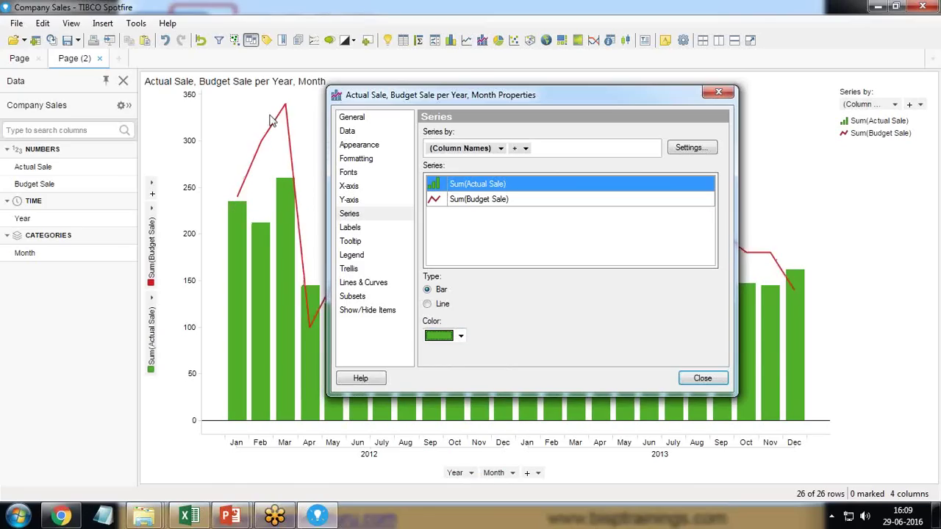
{"action": "mouse_move", "coordinate": [287, 109]}
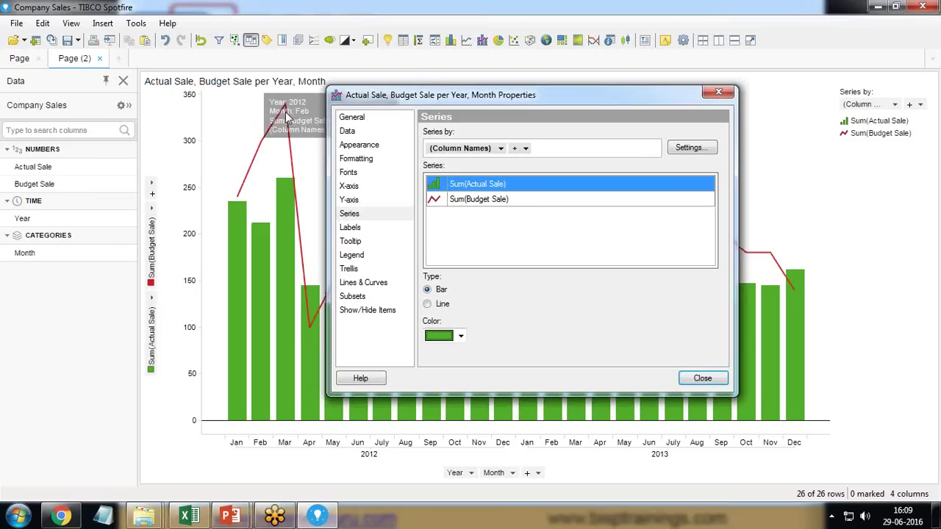
Turn on line markers for the Budget Sale line and enlarge them slightly
{"action": "left_click", "coordinate": [356, 158]}
{"action": "left_click", "coordinate": [359, 147]}
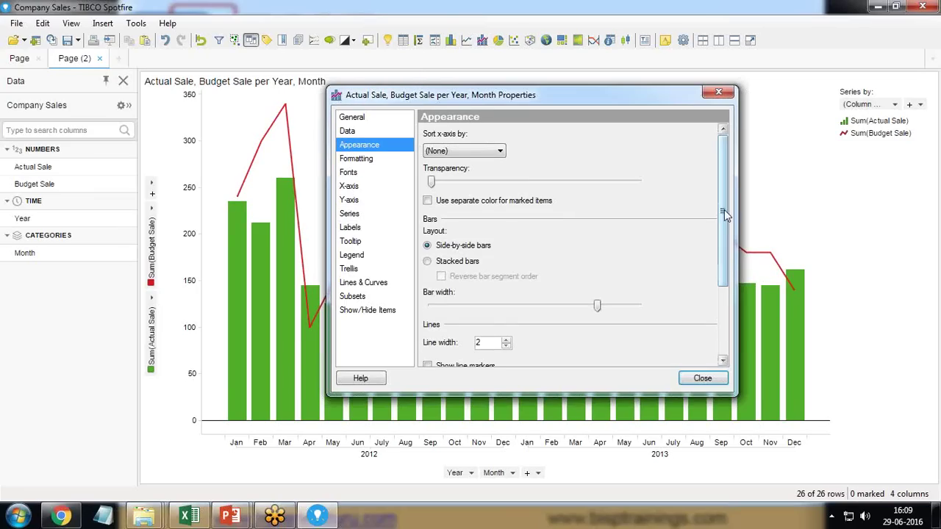
{"action": "left_click_drag", "start_coordinate": [724, 209], "coordinate": [724, 237]}
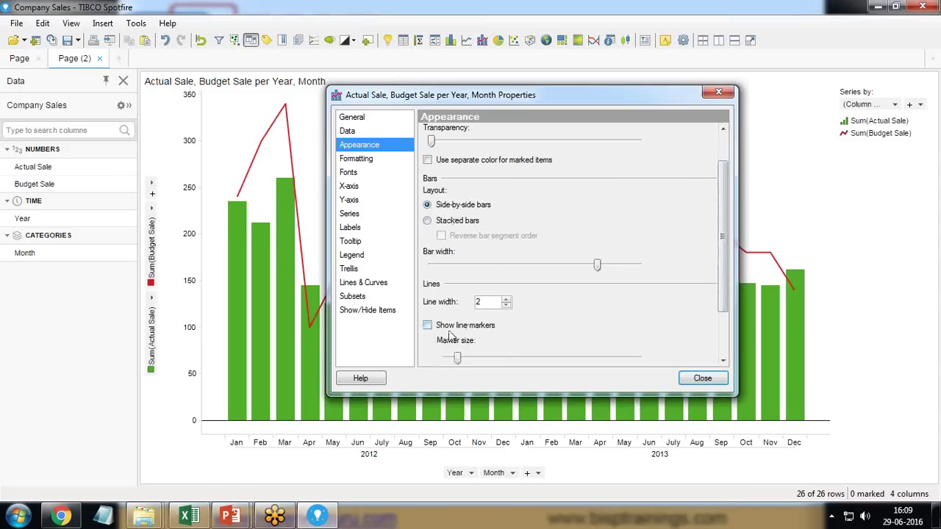
{"action": "scroll", "coordinate": [721, 257], "scroll_direction": "down", "scroll_amount": 2}
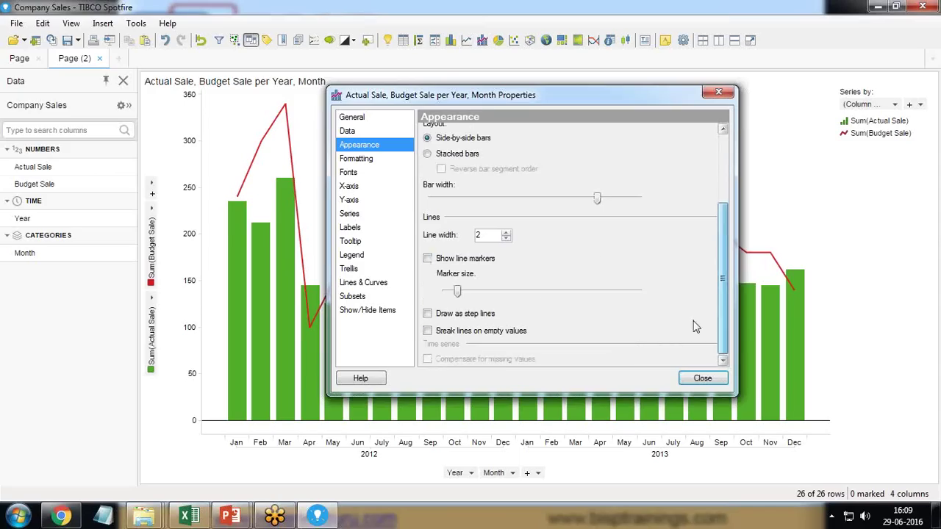
{"action": "left_click", "coordinate": [428, 259]}
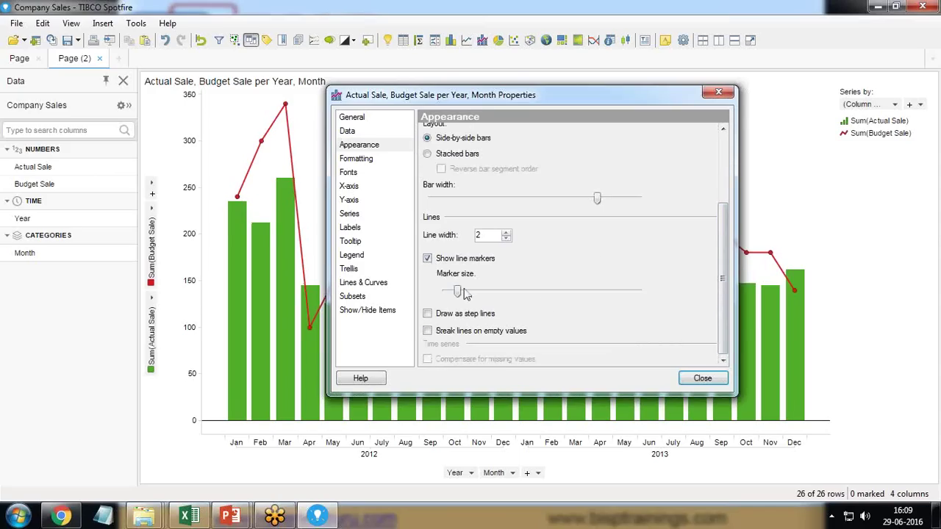
{"action": "left_click_drag", "start_coordinate": [458, 292], "coordinate": [466, 294]}
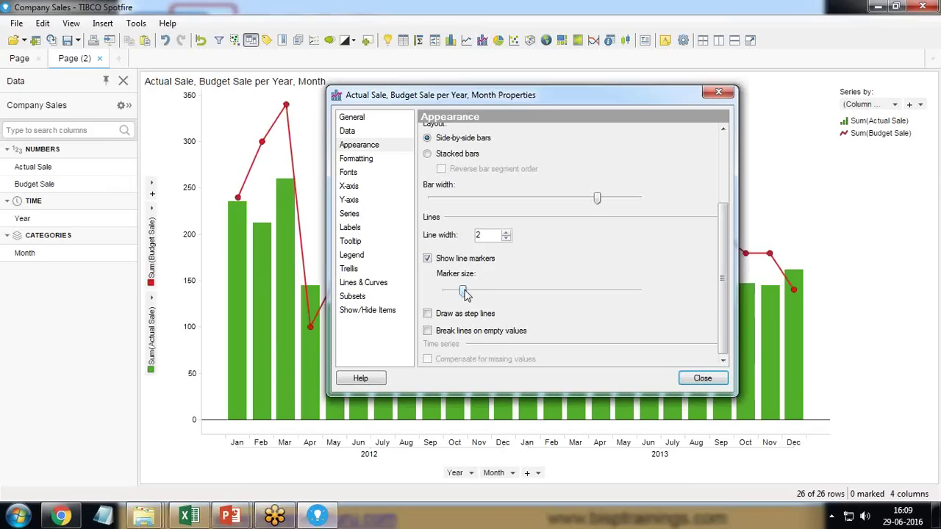
Try step lines and then revert to straight segments, fine-tuning the marker size
{"action": "left_click", "coordinate": [429, 316]}
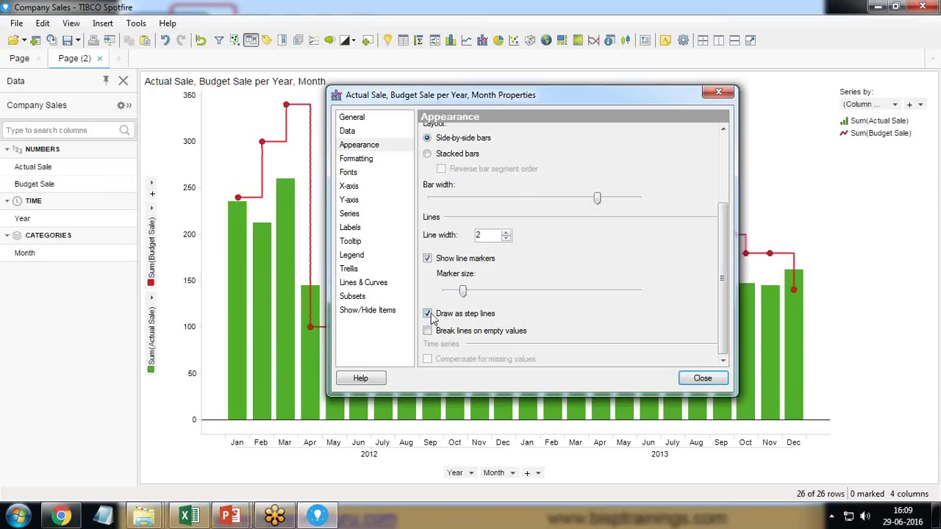
{"action": "left_click_drag", "start_coordinate": [478, 96], "coordinate": [616, 91]}
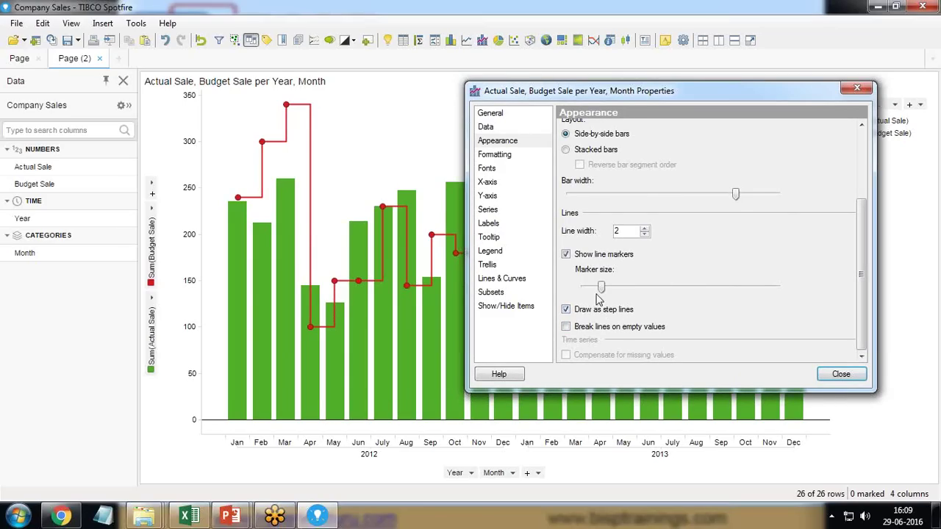
{"action": "left_click_drag", "start_coordinate": [601, 286], "coordinate": [595, 290]}
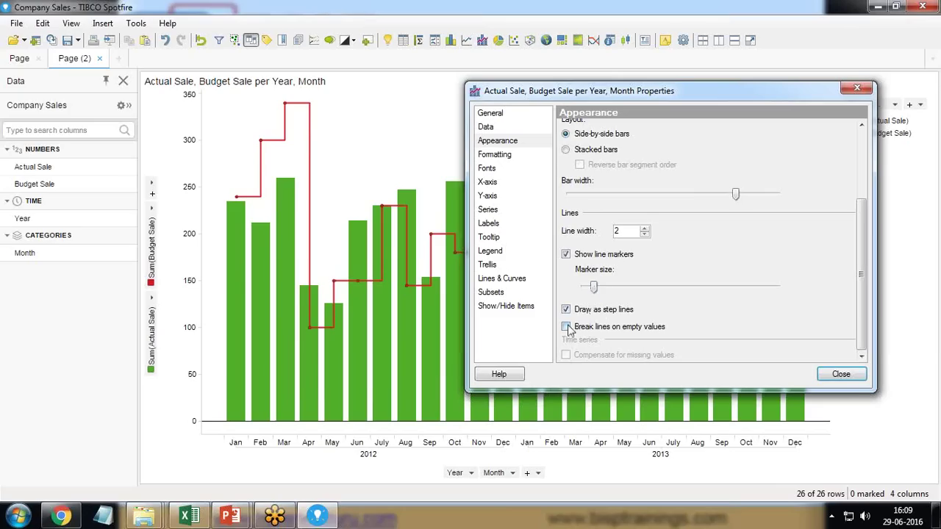
{"action": "left_click", "coordinate": [566, 310]}
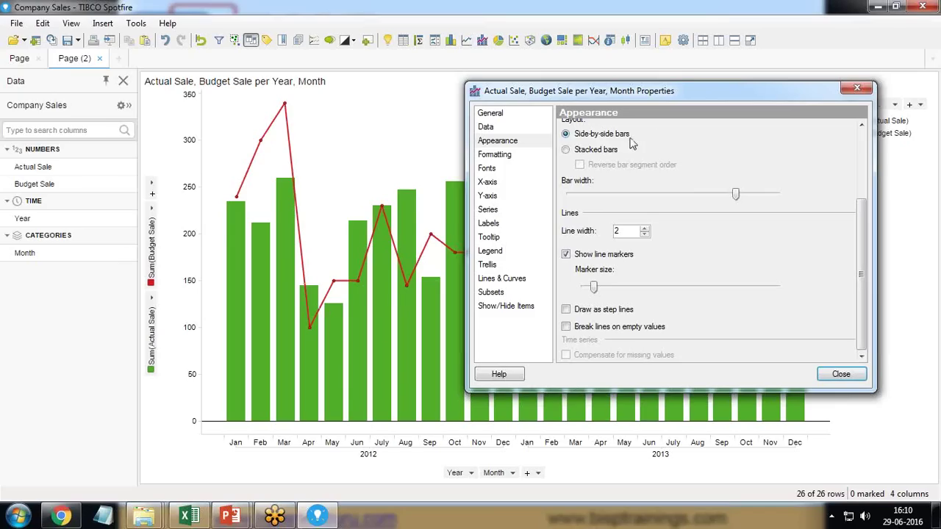
{"action": "left_click_drag", "start_coordinate": [593, 288], "coordinate": [596, 288]}
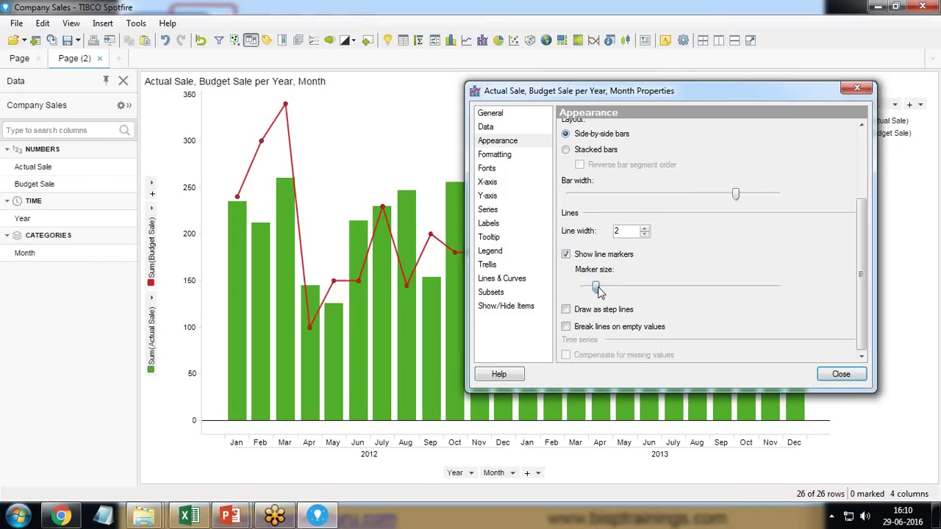
Close Properties, show the Filters panel, and test the Year filter, leaving 2012 and 2013 both included
{"action": "left_click", "coordinate": [840, 376]}
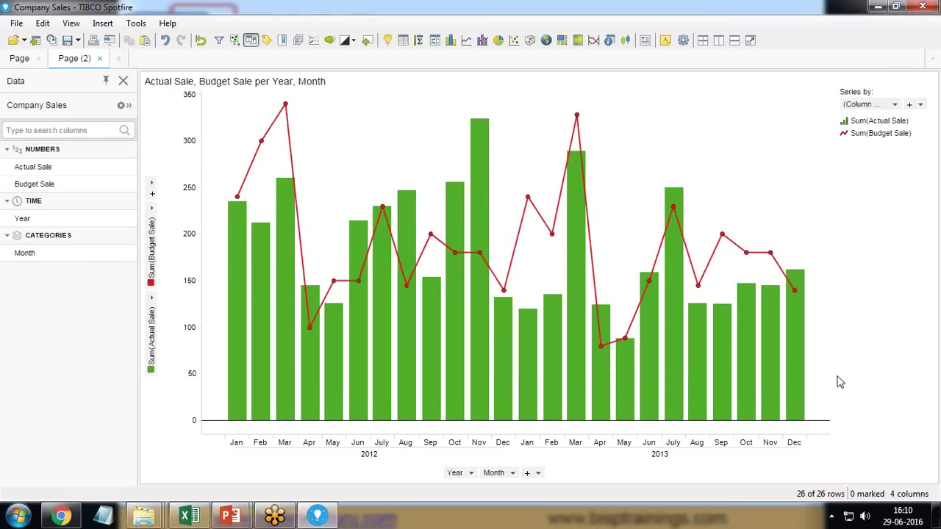
{"action": "left_click", "coordinate": [219, 41]}
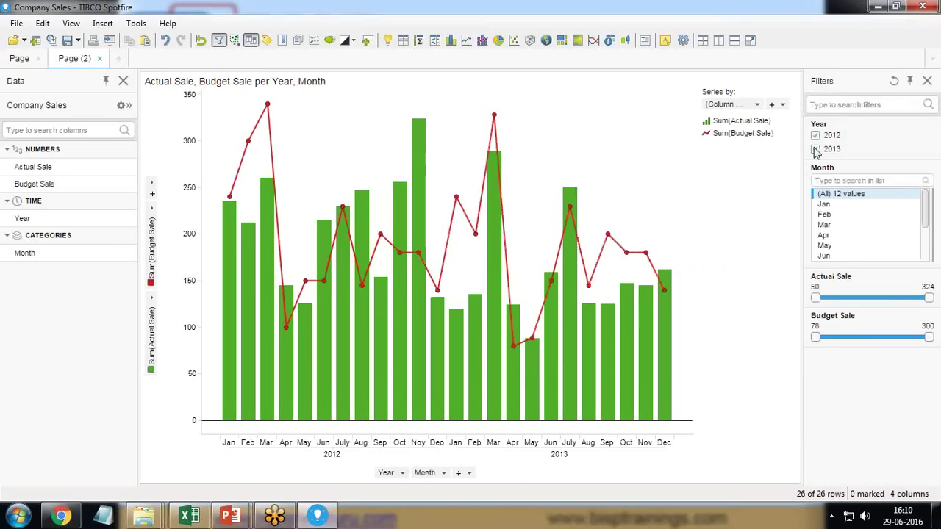
{"action": "left_click", "coordinate": [816, 150]}
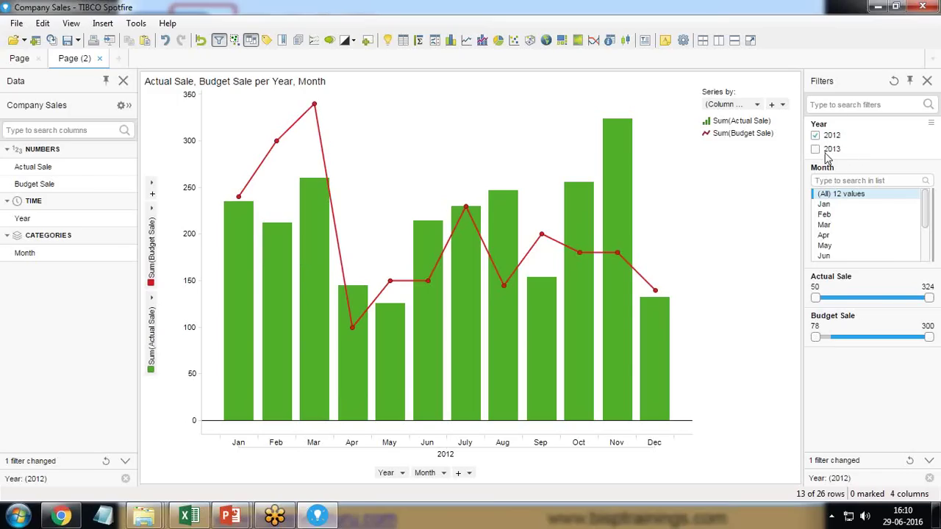
{"action": "left_click", "coordinate": [816, 149]}
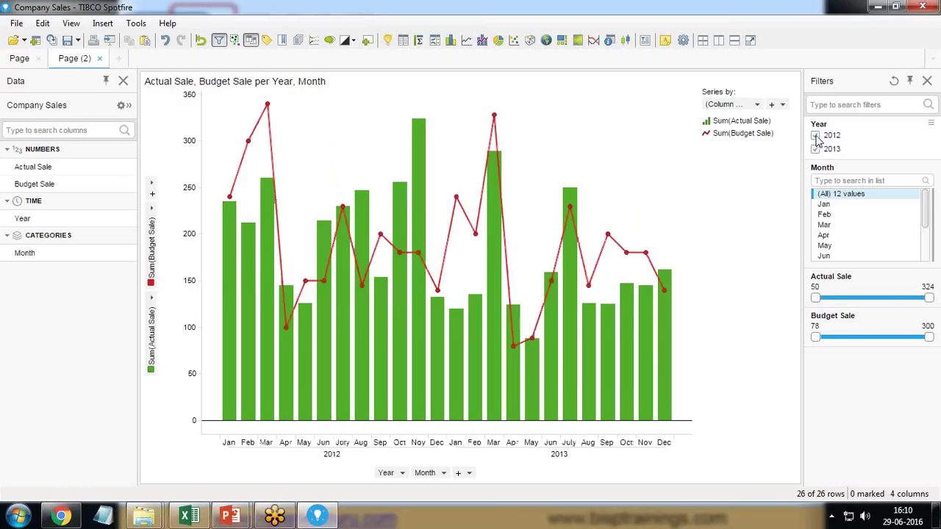
{"action": "left_click", "coordinate": [815, 136]}
{"action": "left_click", "coordinate": [816, 136]}
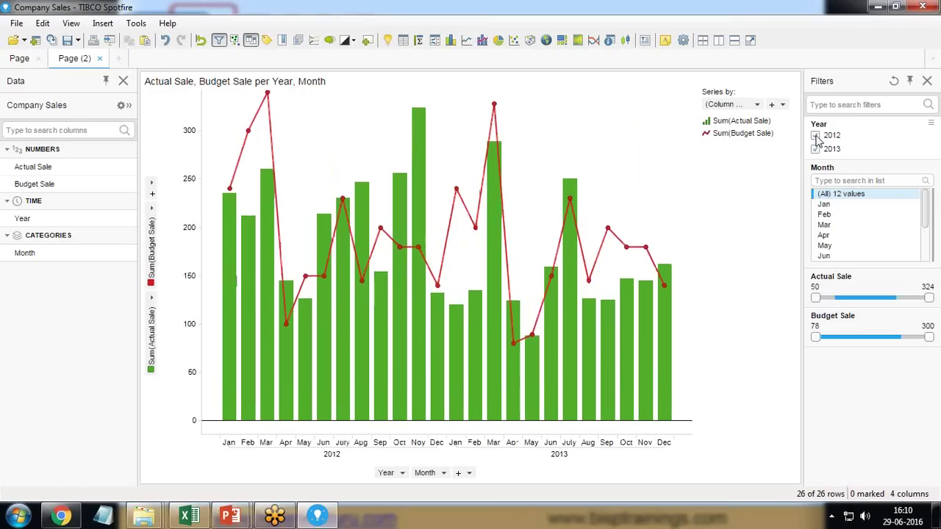